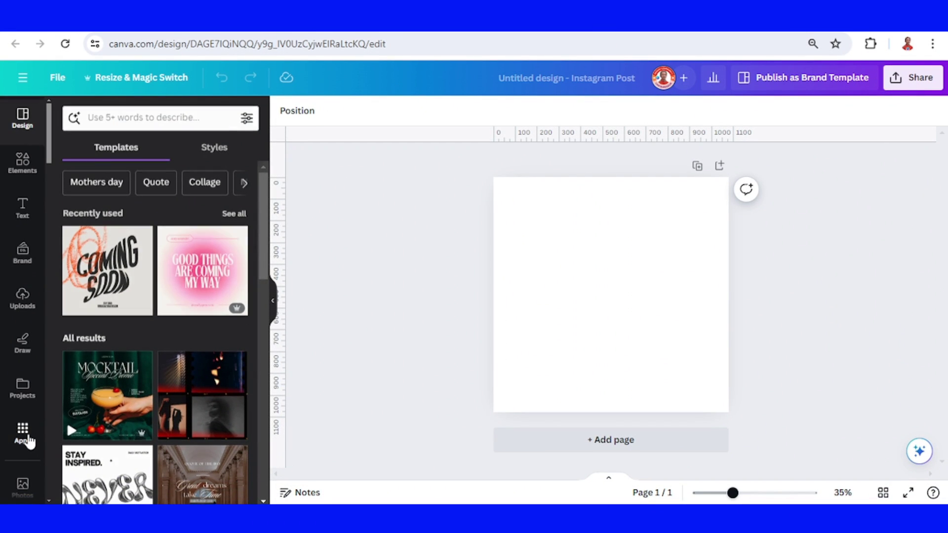
Step: Search the apps for 'carica' and open the CaricatureMaker app
{"action": "left_click", "coordinate": [127, 119]}
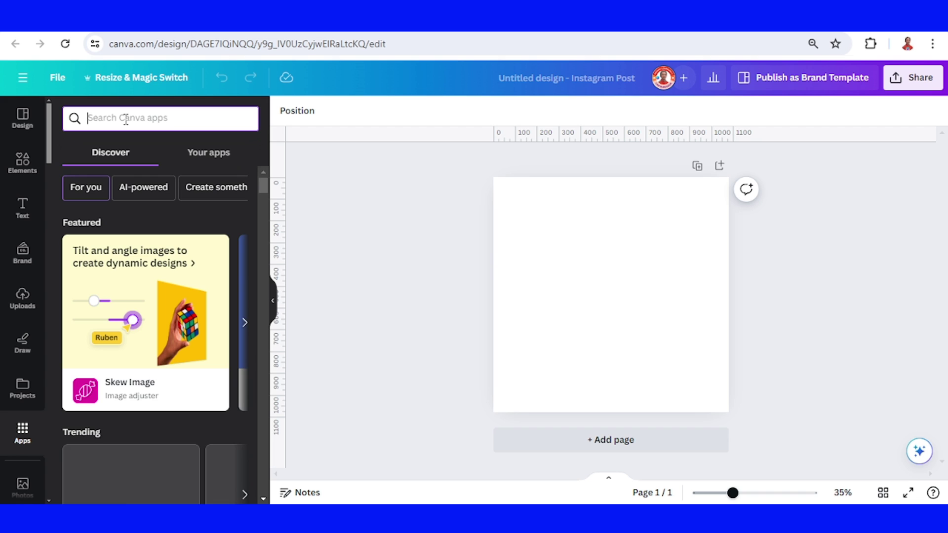
{"action": "type", "text": "carica"}
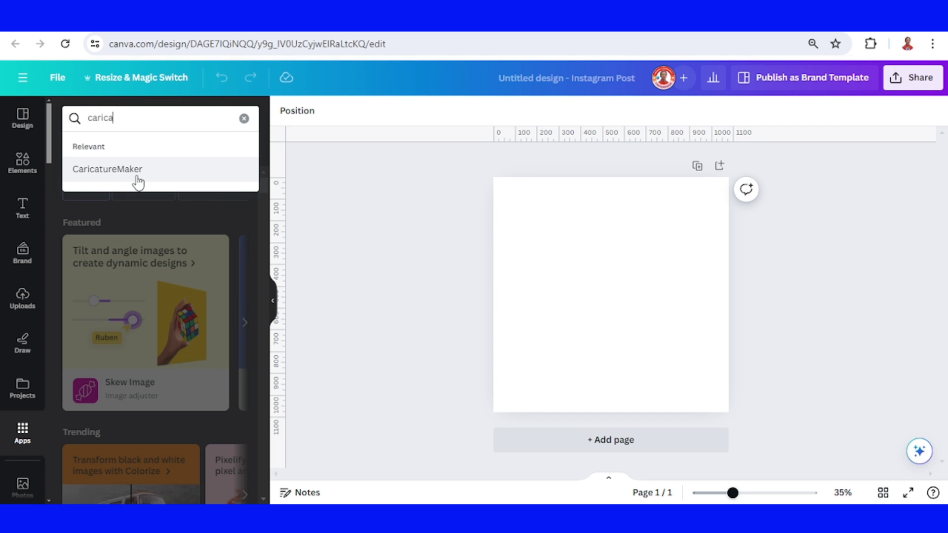
{"action": "left_click", "coordinate": [137, 176]}
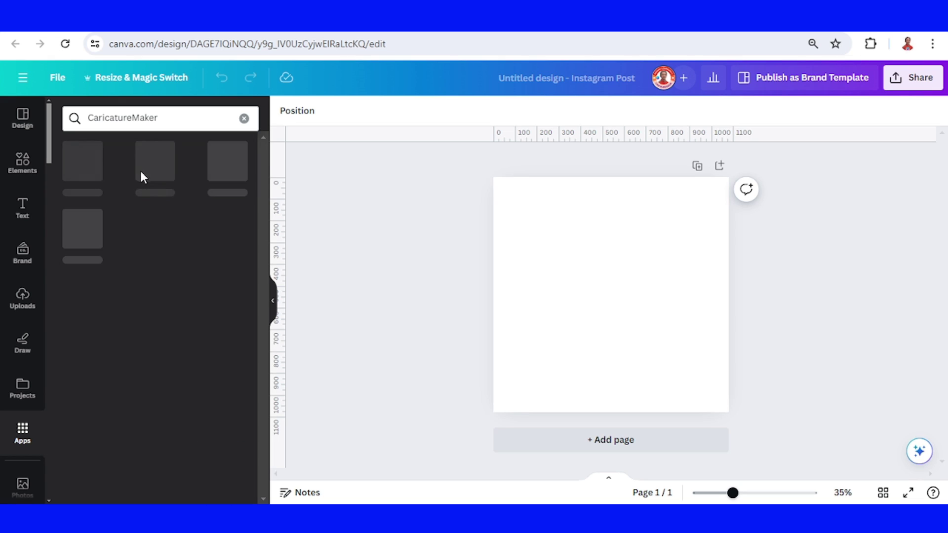
{"action": "left_click", "coordinate": [87, 175]}
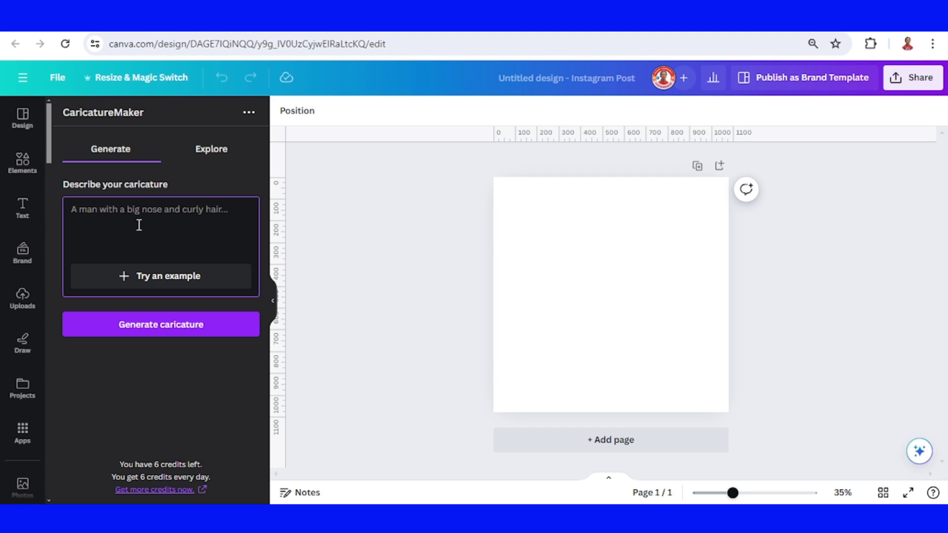
{"action": "type", "text": "heavy weight wrestler smiling face"}
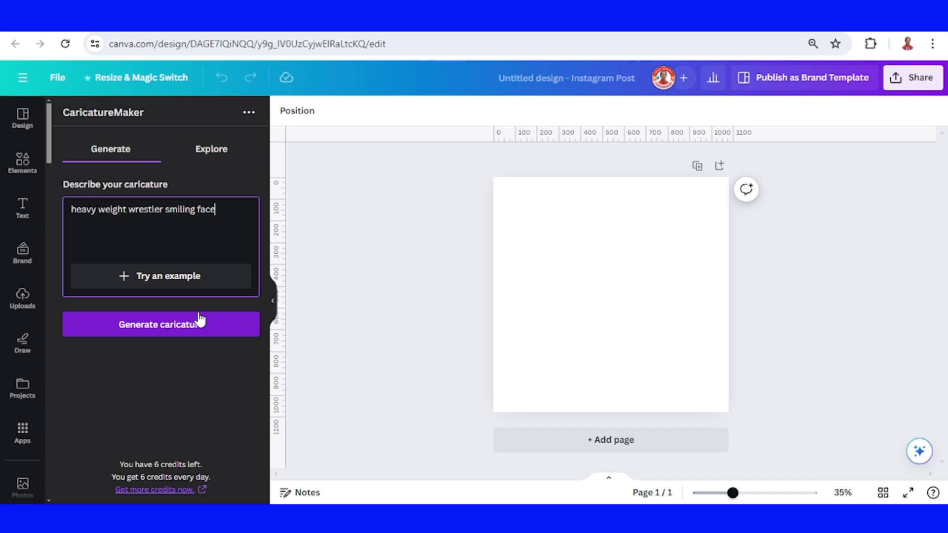
Step: Generate a caricature from the description 'heavy weight wrestler smiling face'
{"action": "left_click", "coordinate": [199, 333]}
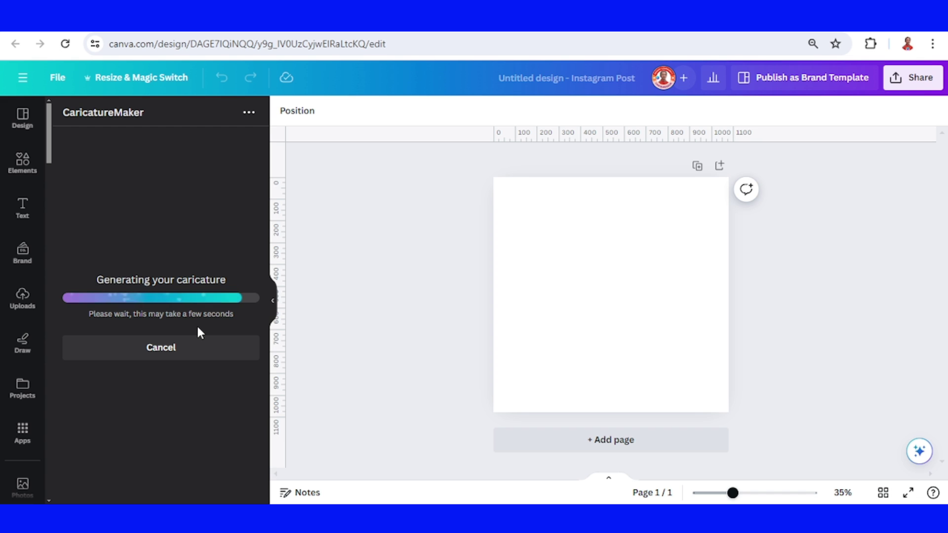
Step: Centre the wrestler caricature on the post and apply Magic Studio's BG Remover
{"action": "mouse_move", "coordinate": [659, 345]}
{"action": "left_mouse_down"}
{"action": "mouse_move", "coordinate": [711, 398]}
{"action": "mouse_move", "coordinate": [624, 324]}
{"action": "left_mouse_up"}
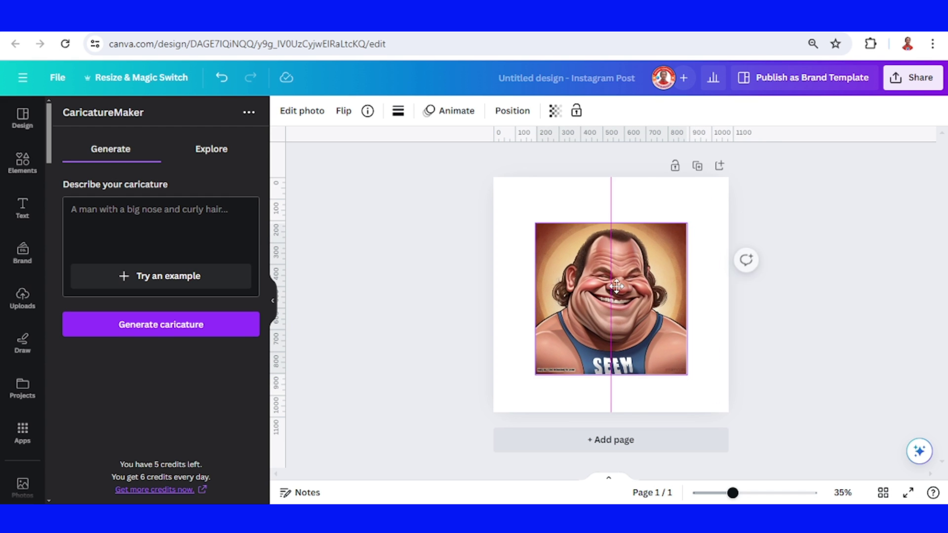
{"action": "left_click", "coordinate": [308, 112]}
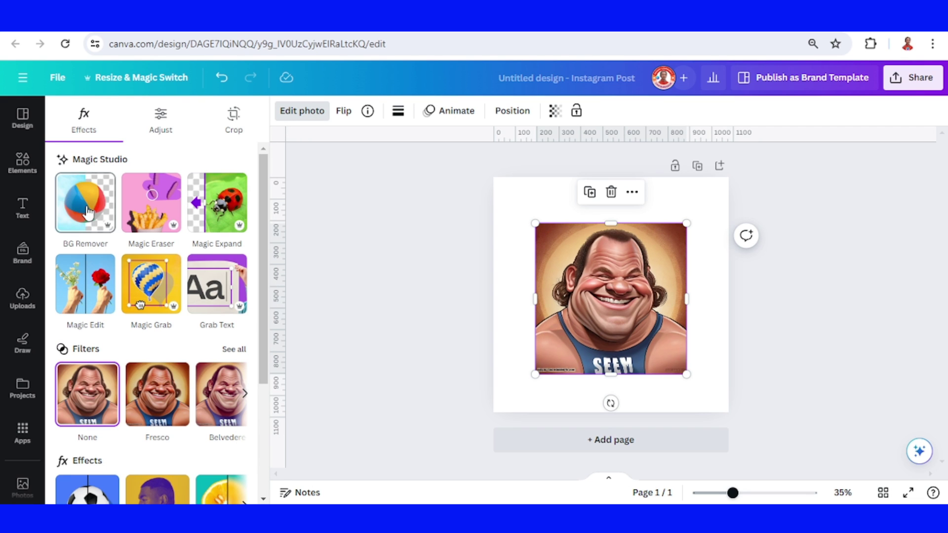
{"action": "left_click", "coordinate": [87, 210]}
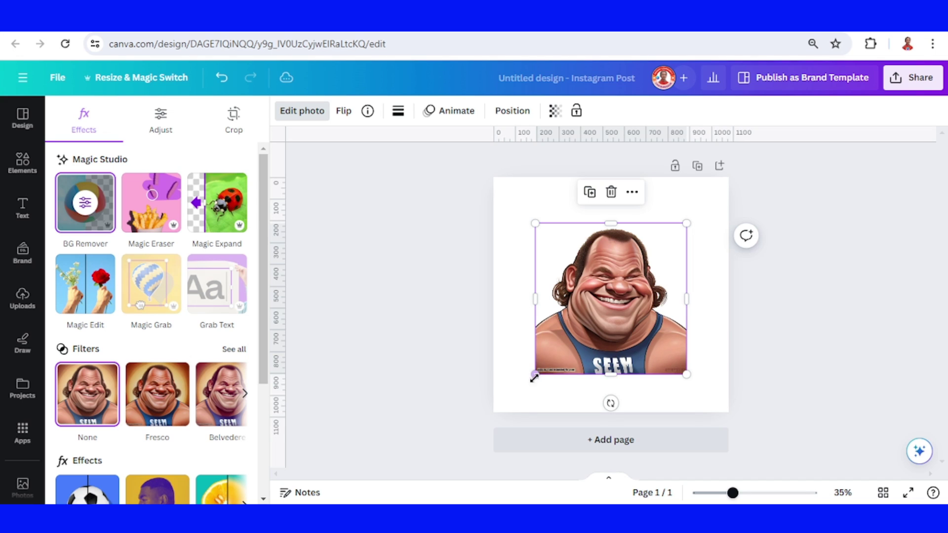
Step: Drag the bottom-left and top-right corners outward until the caricature covers the page
{"action": "left_click_drag", "start_coordinate": [535, 375], "coordinate": [482, 427]}
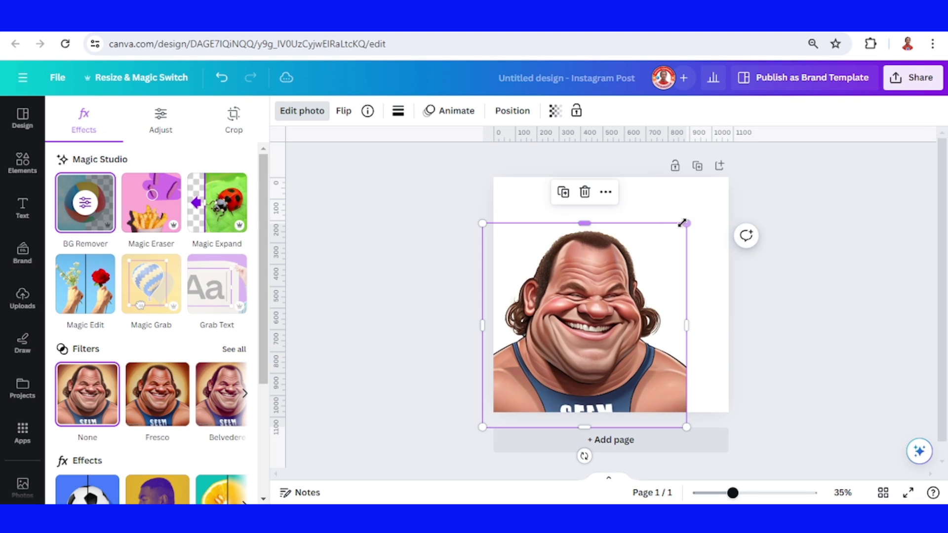
{"action": "left_click_drag", "start_coordinate": [686, 223], "coordinate": [748, 162]}
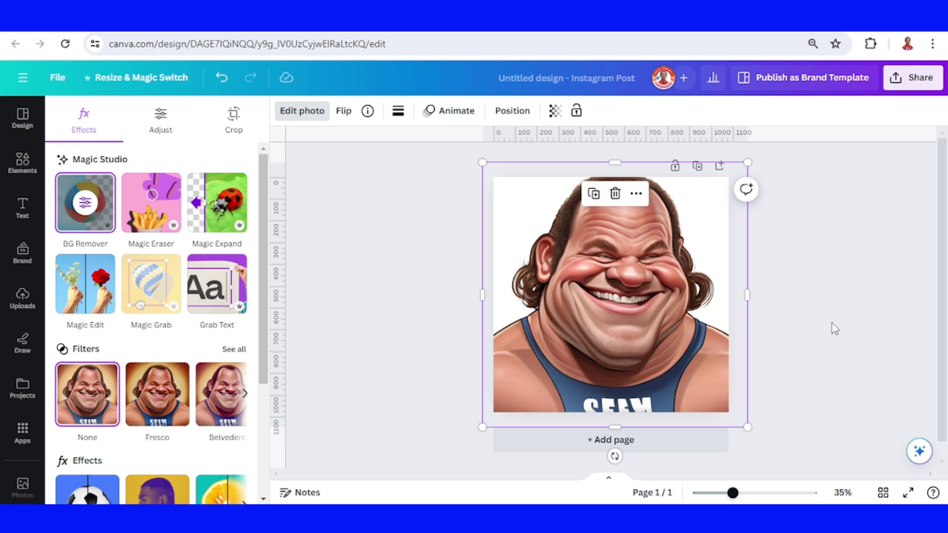